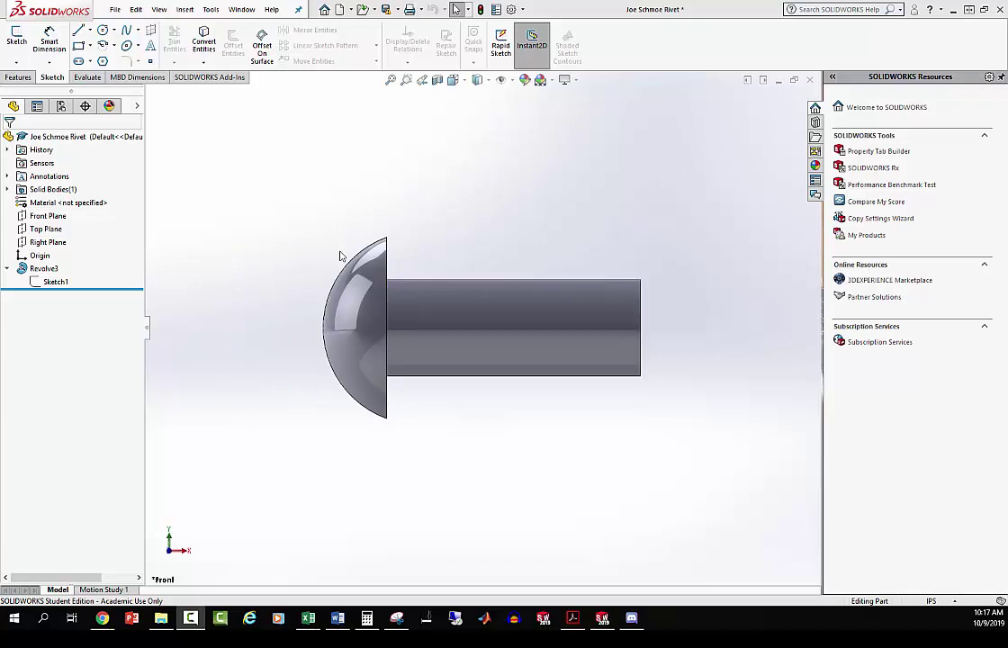
- Show the rivet sketch's dimensions and orbit the part to a 3-D angle
click(55, 282)
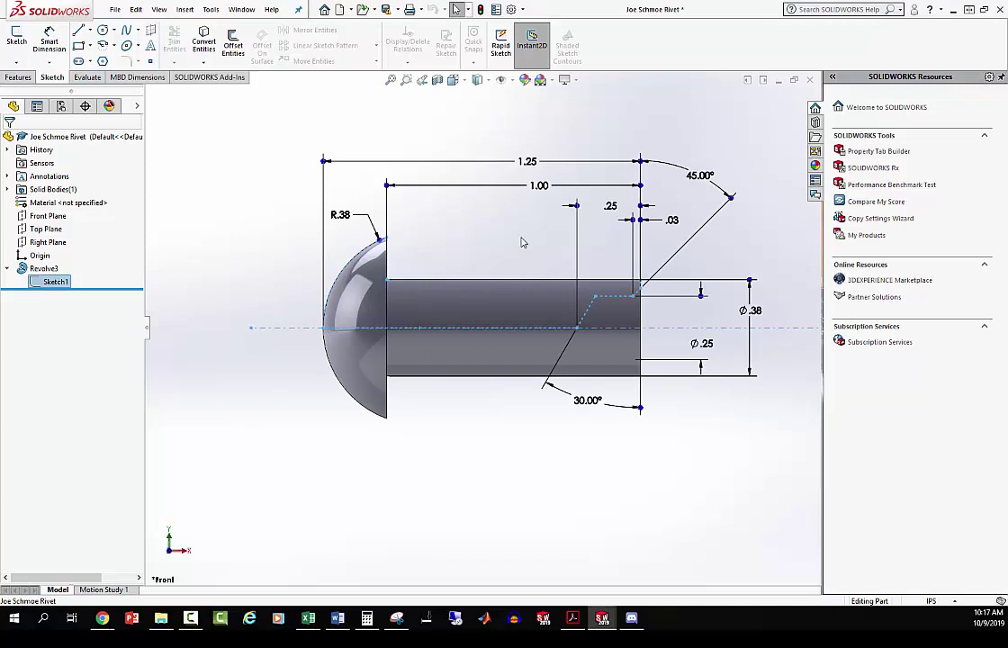
click(48, 216)
middle_drag(573, 199, 554, 219)
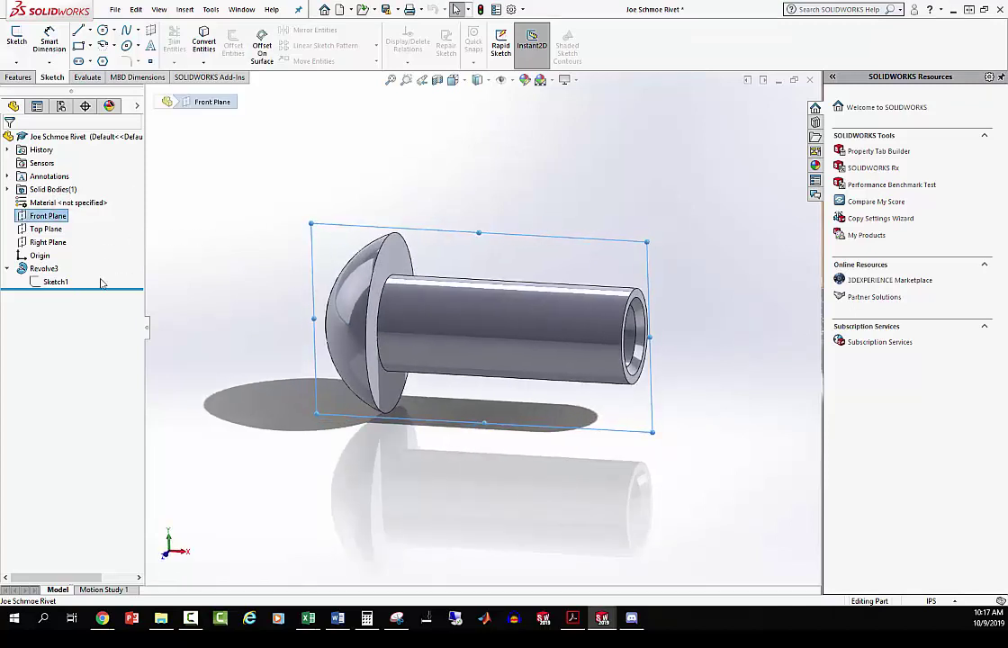
- Edit the rivet's revolve sketch, zoom to see all of it, then exit and rebuild
click(56, 281)
right_click(56, 282)
click(68, 245)
scroll(630, 315, down, 2)
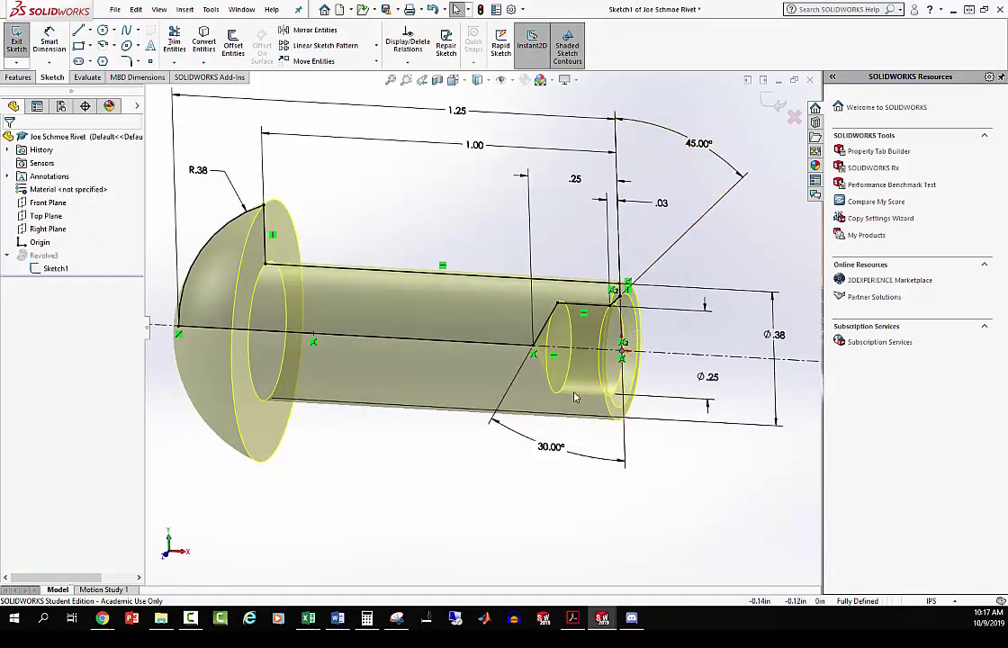
key(z)
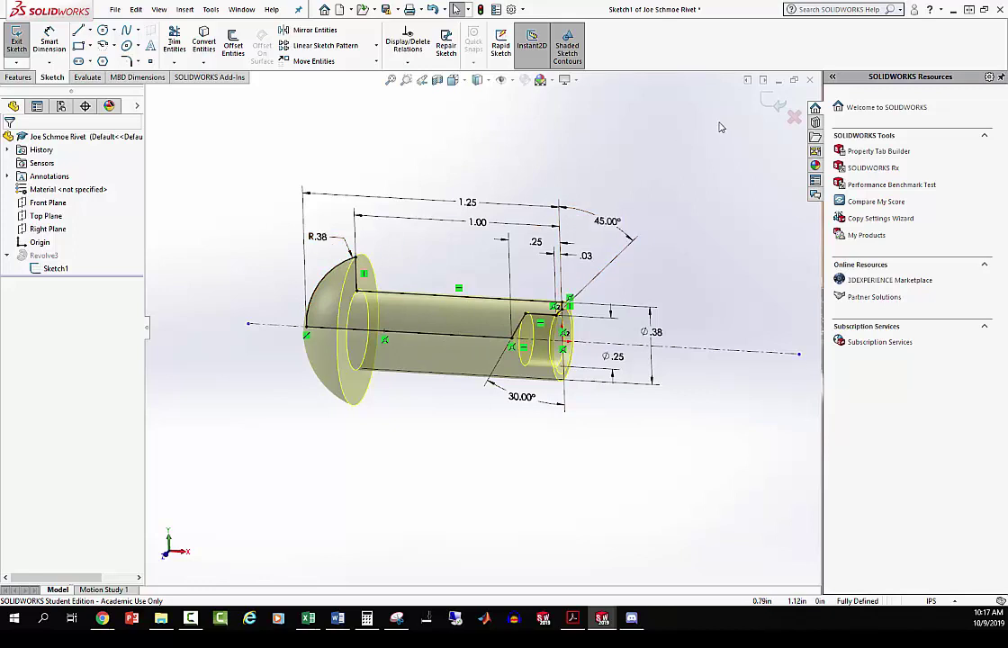
key(ctrl+b)
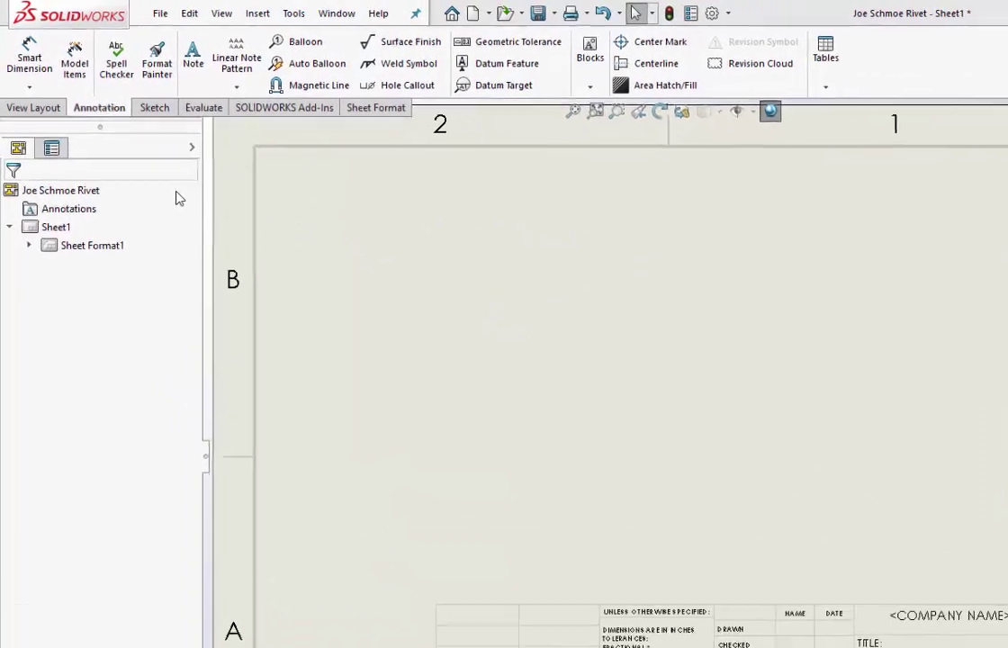
- Insert a Model View using the rivet part from Open documents
click(33, 109)
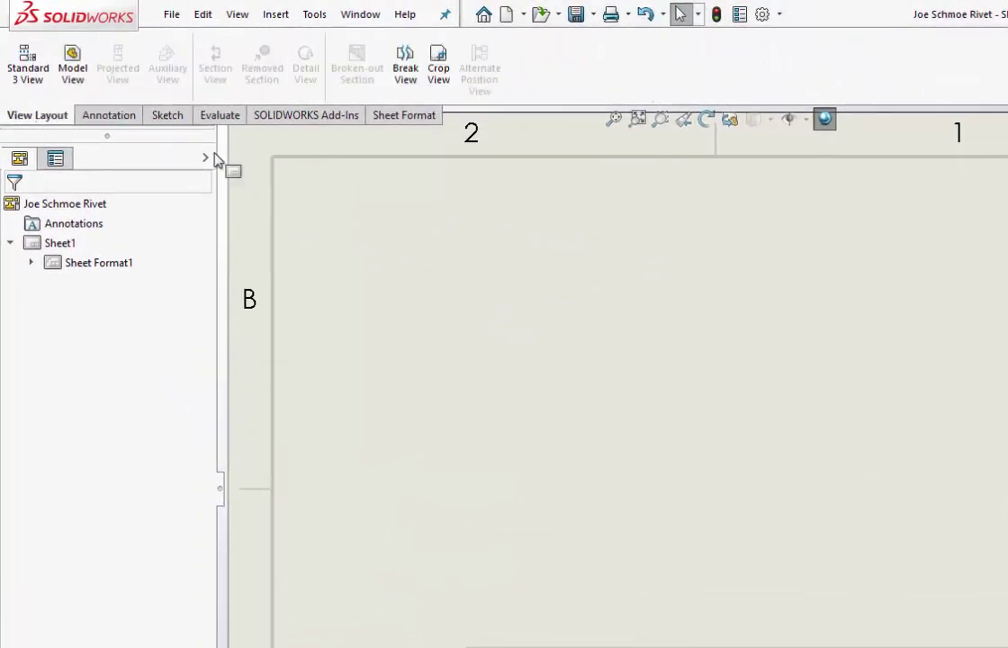
click(73, 69)
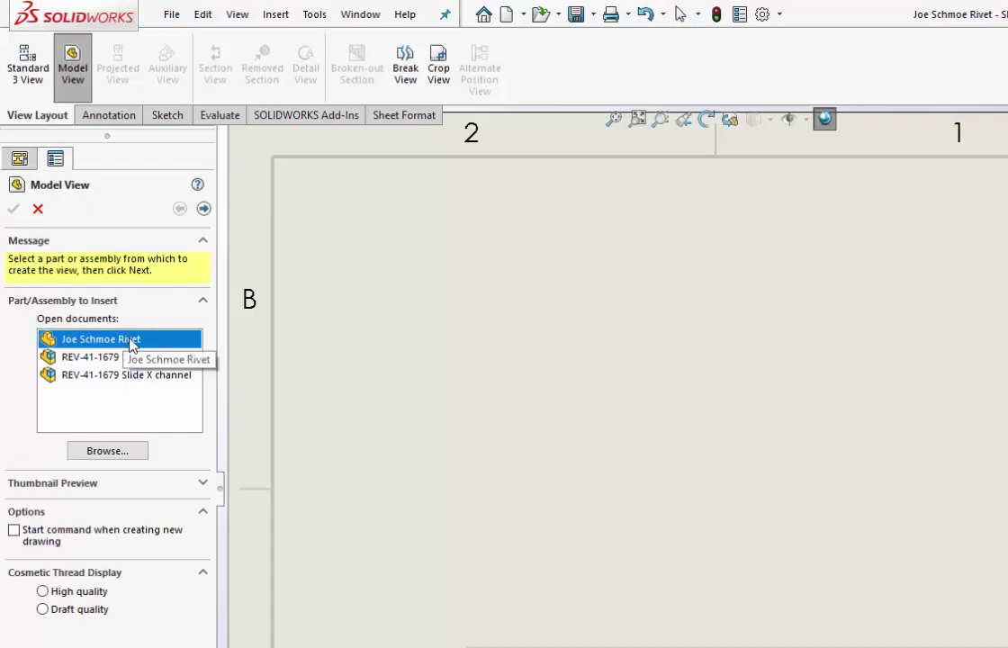
double_click(128, 339)
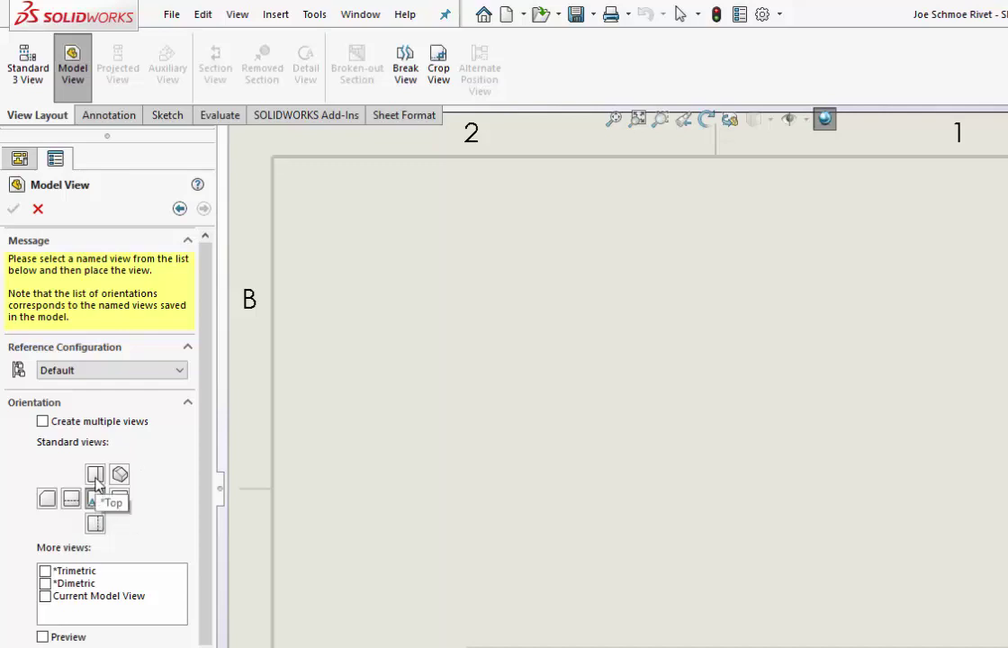
click(360, 14)
click(383, 16)
click(377, 15)
click(419, 252)
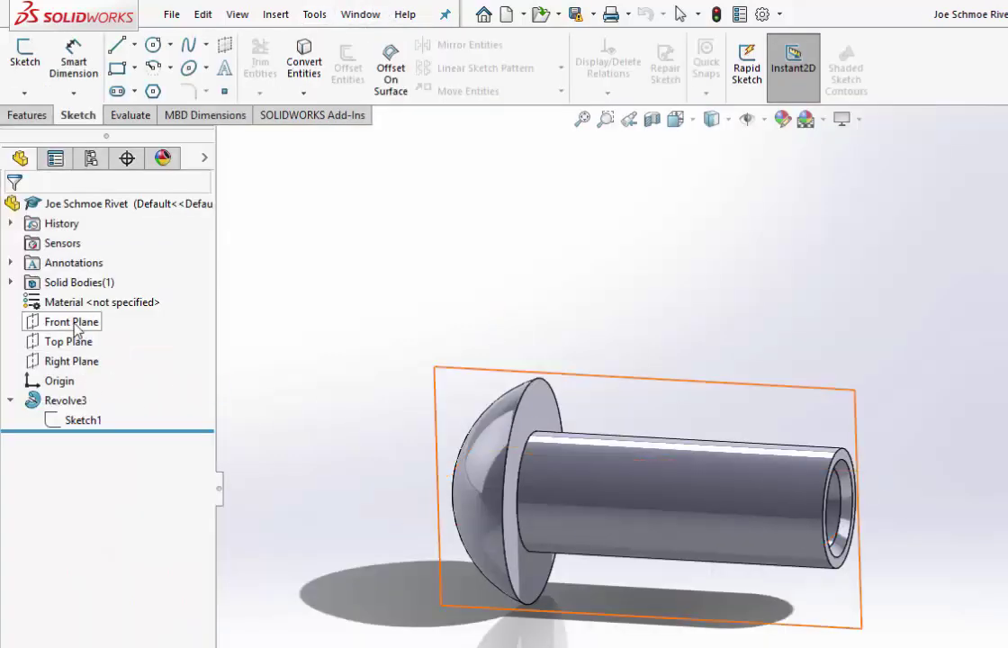
click(72, 323)
click(72, 346)
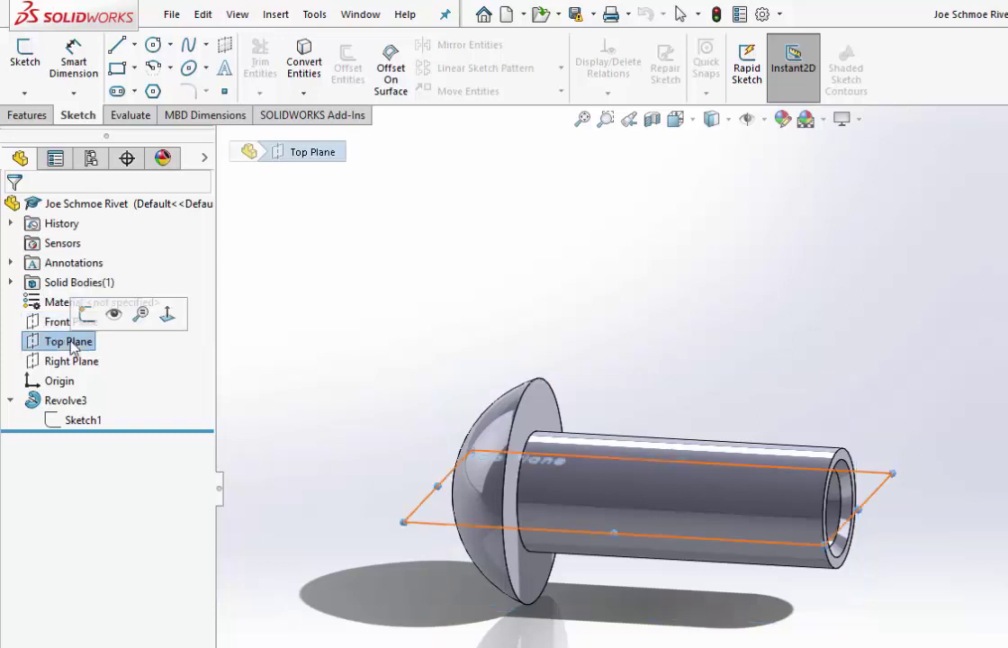
click(369, 14)
click(441, 295)
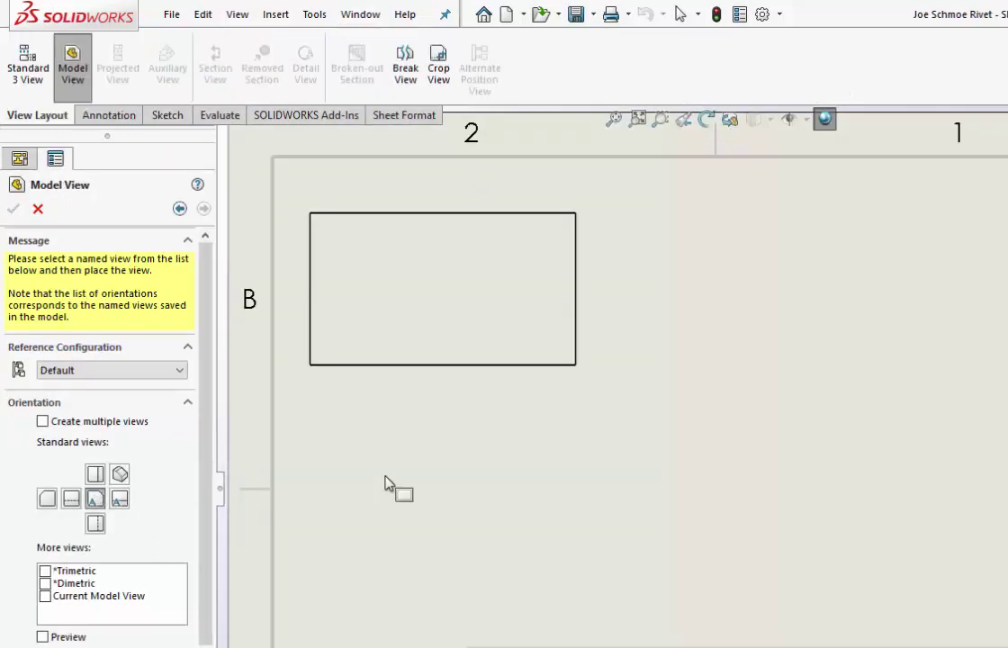
- Place a Top-orientation rivet view on the sheet's left, skipping projected views
click(96, 475)
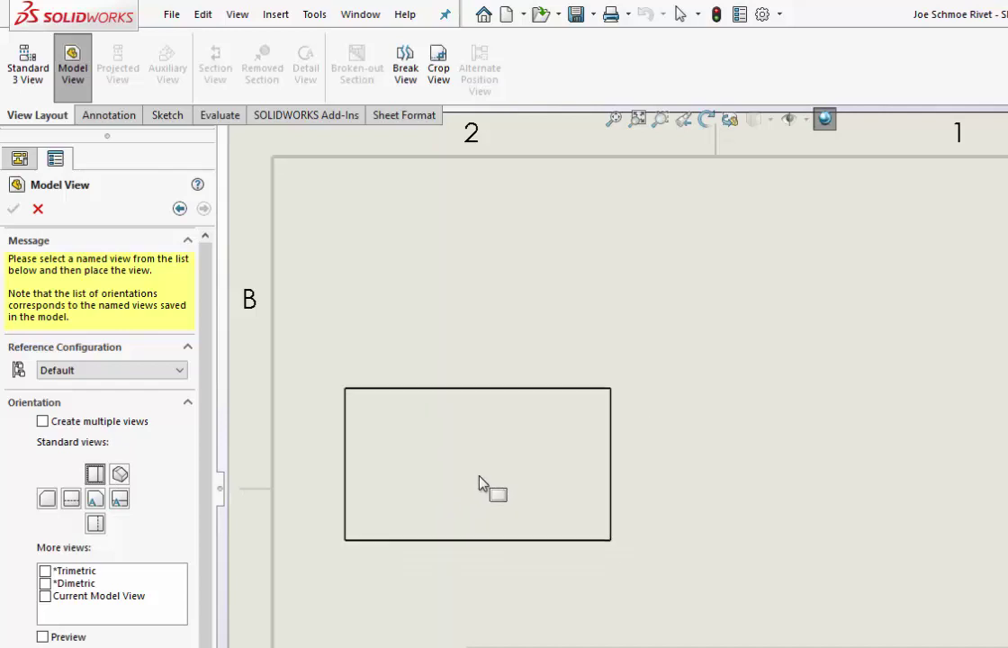
click(478, 450)
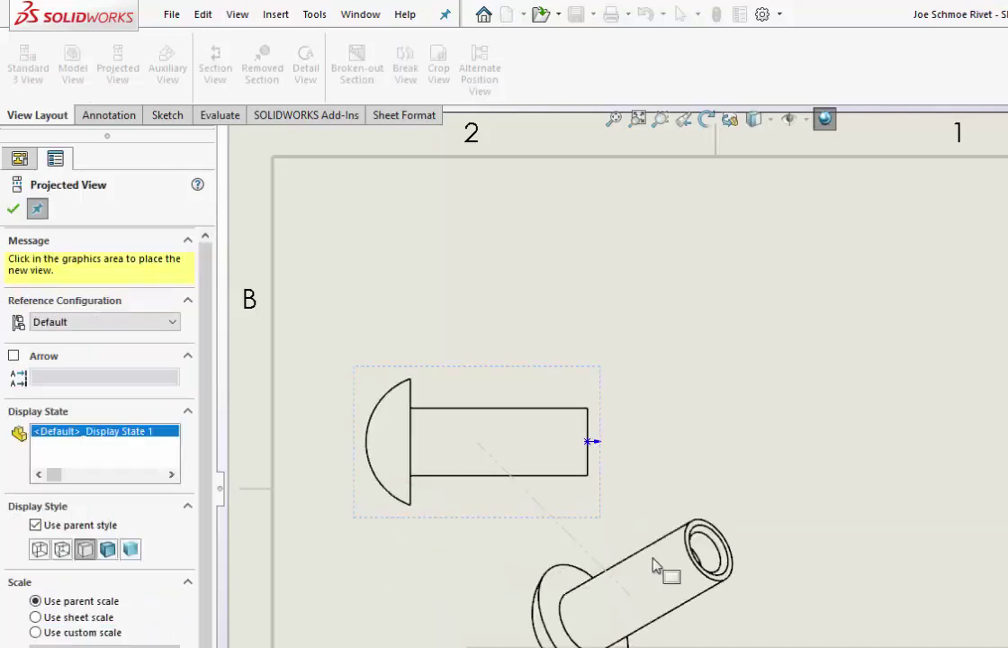
key(Escape)
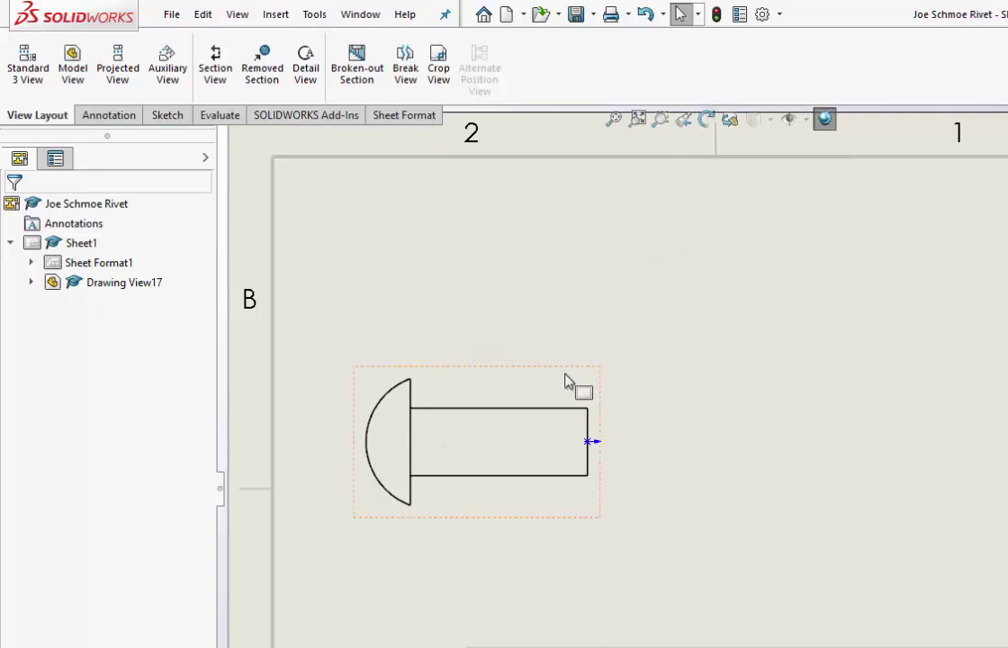
- Rotate Drawing View17 by -90° and drag it higher on the sheet
click(589, 423)
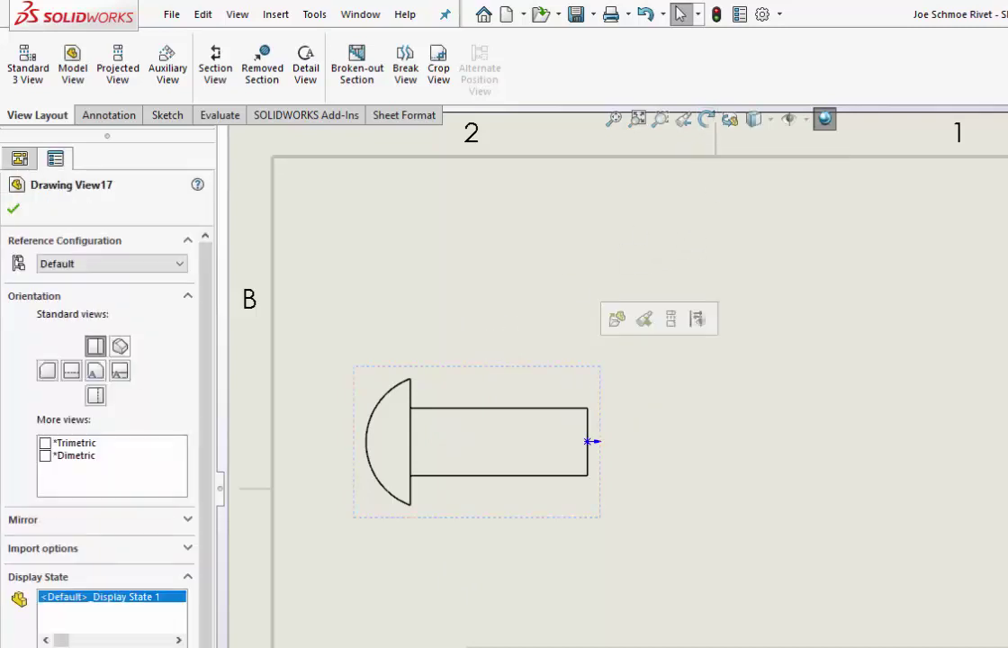
click(707, 120)
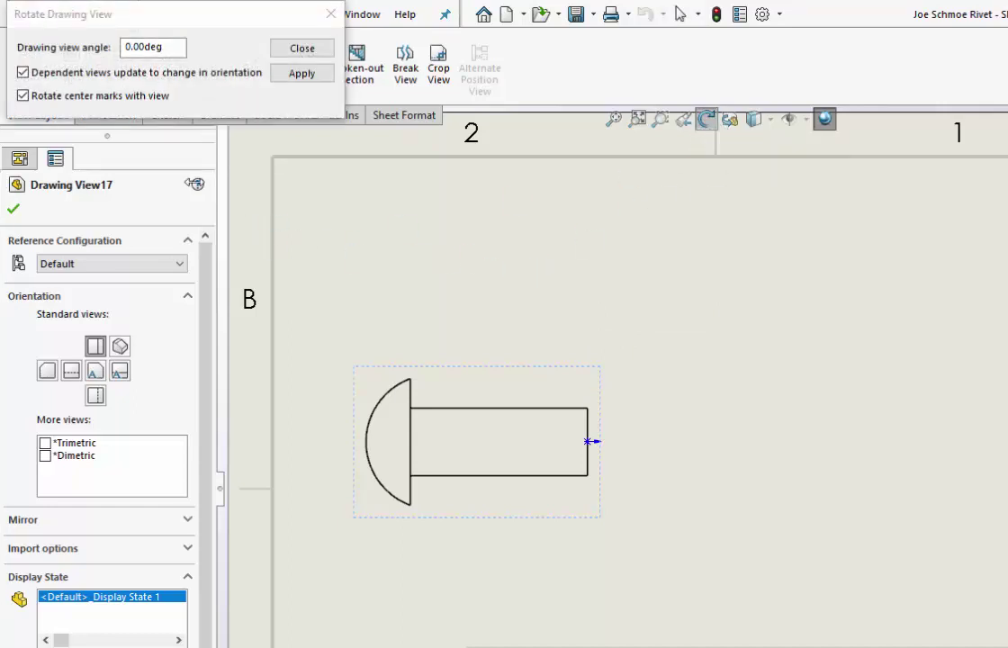
drag(171, 45, 97, 38)
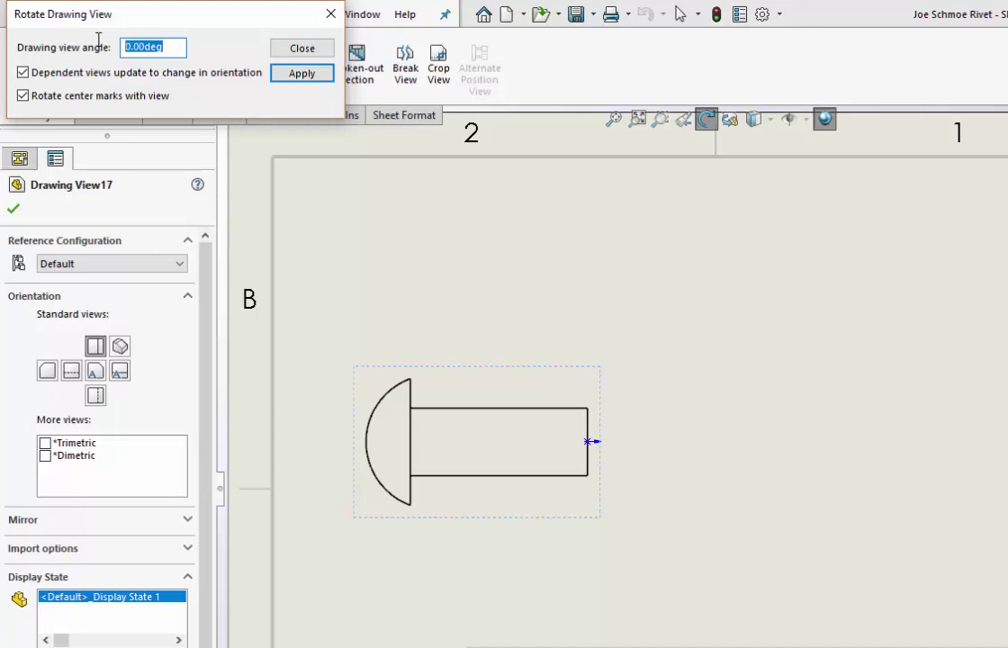
text(=)
click(300, 76)
click(305, 49)
drag(506, 319, 482, 236)
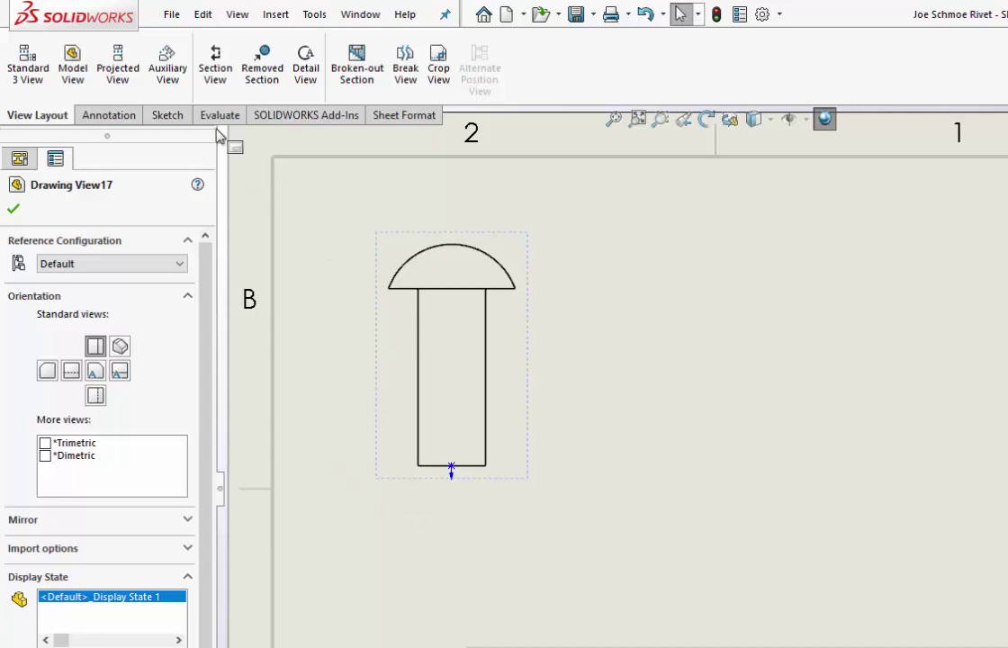
- Insert the entire model's dimensions (1.25, 1.00, .25, .03, Ø.25, Ø.38) into Drawing View17
click(112, 117)
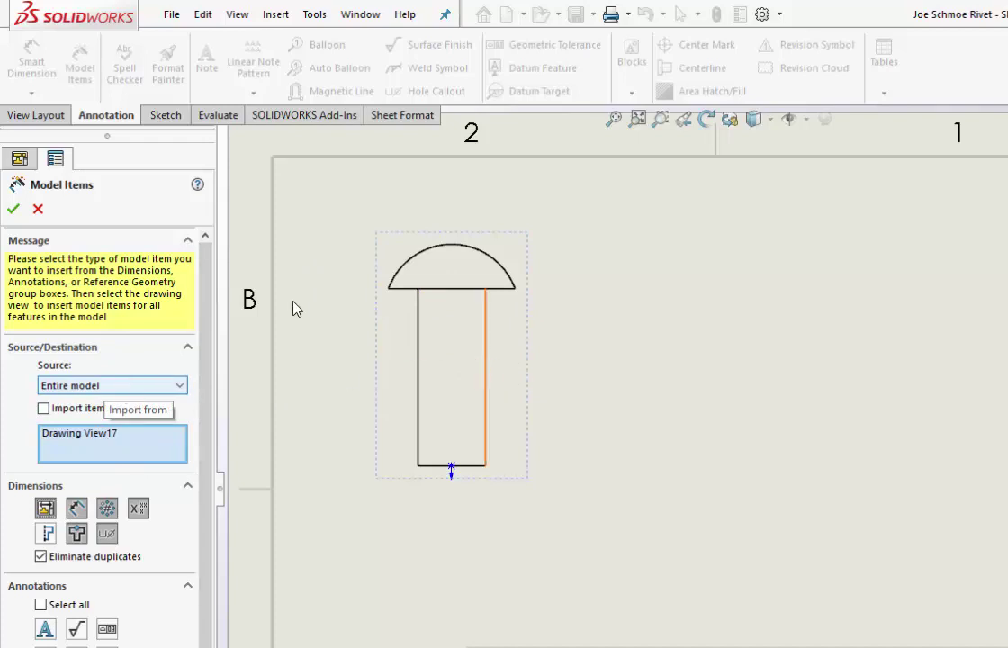
click(13, 211)
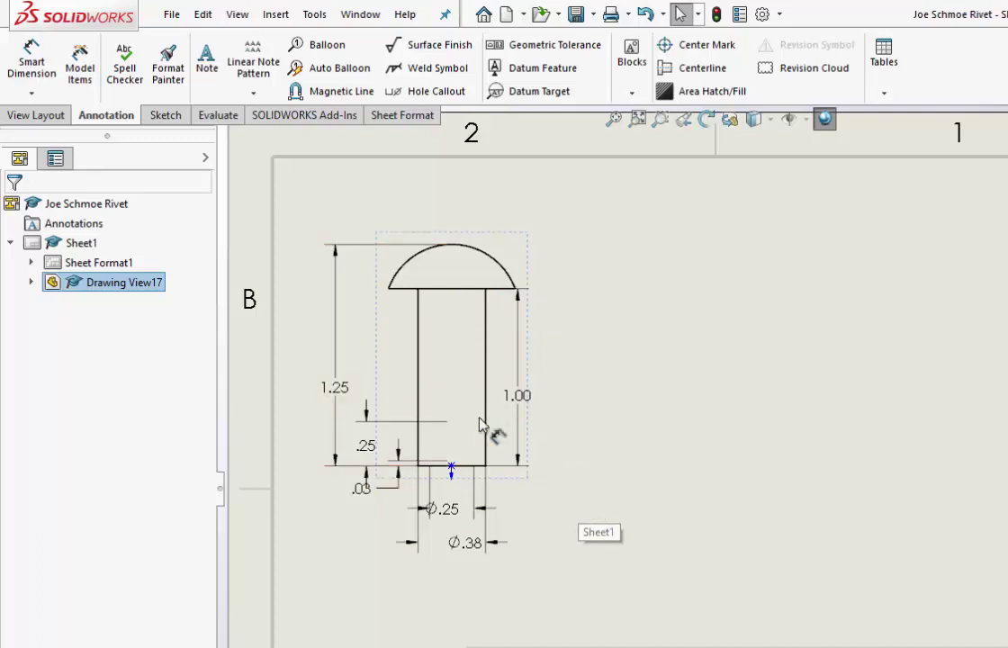
- Project Drawing View17 to the right, creating Drawing View18
click(34, 116)
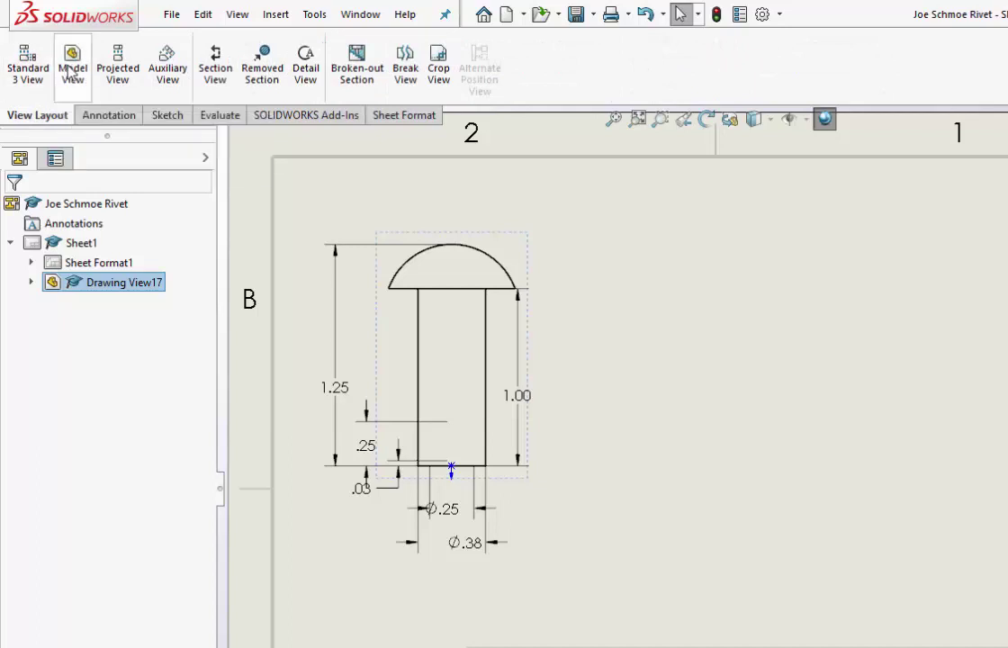
click(72, 64)
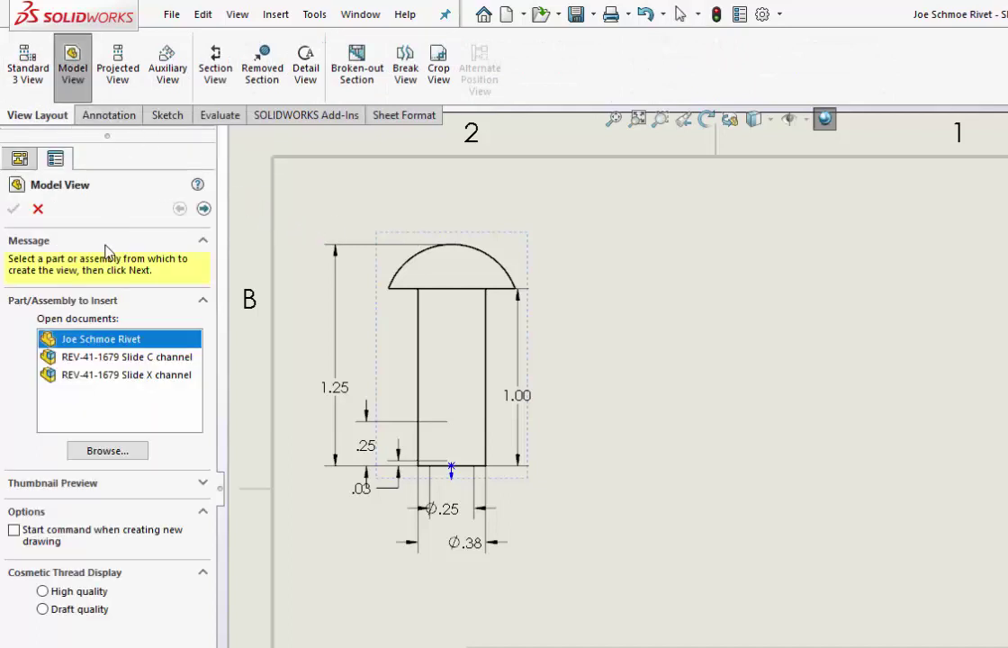
click(108, 66)
click(533, 274)
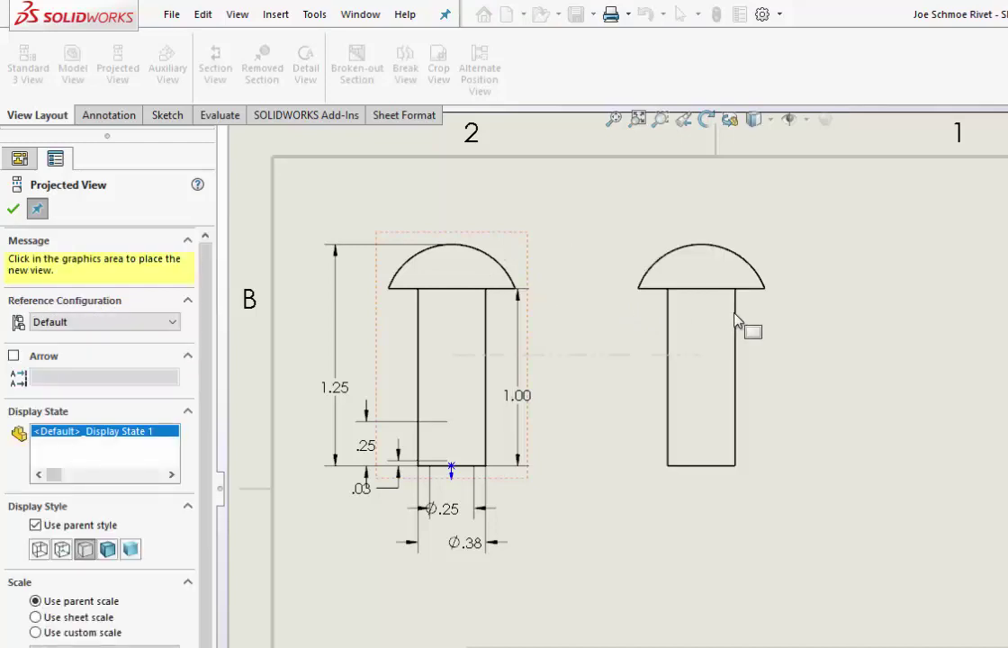
click(681, 306)
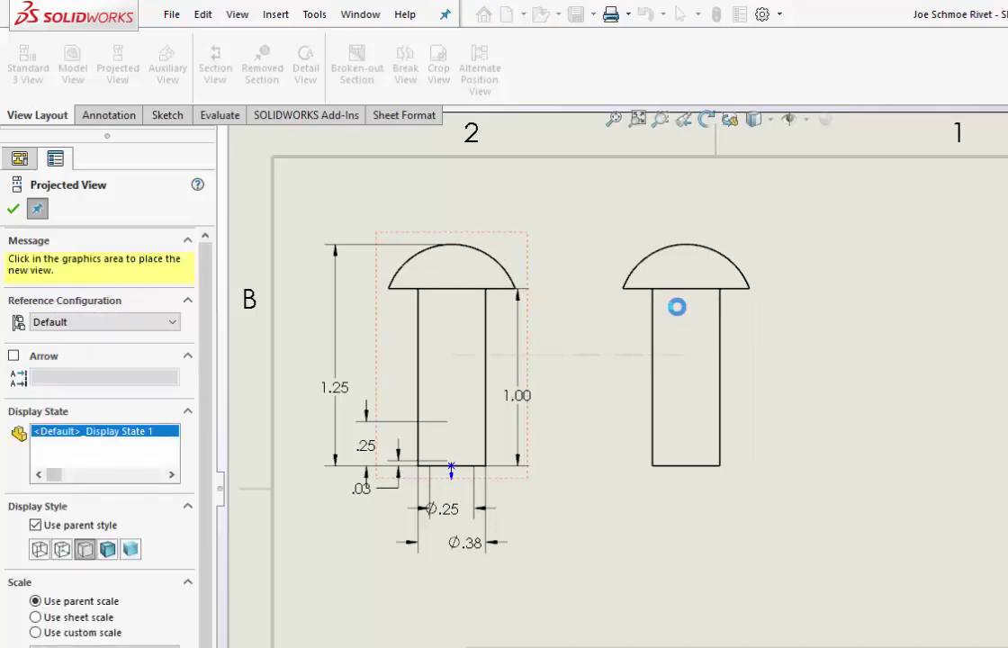
click(14, 210)
- Import the model dimensions R.38, 30° and 45° into the projected view
click(99, 117)
click(85, 79)
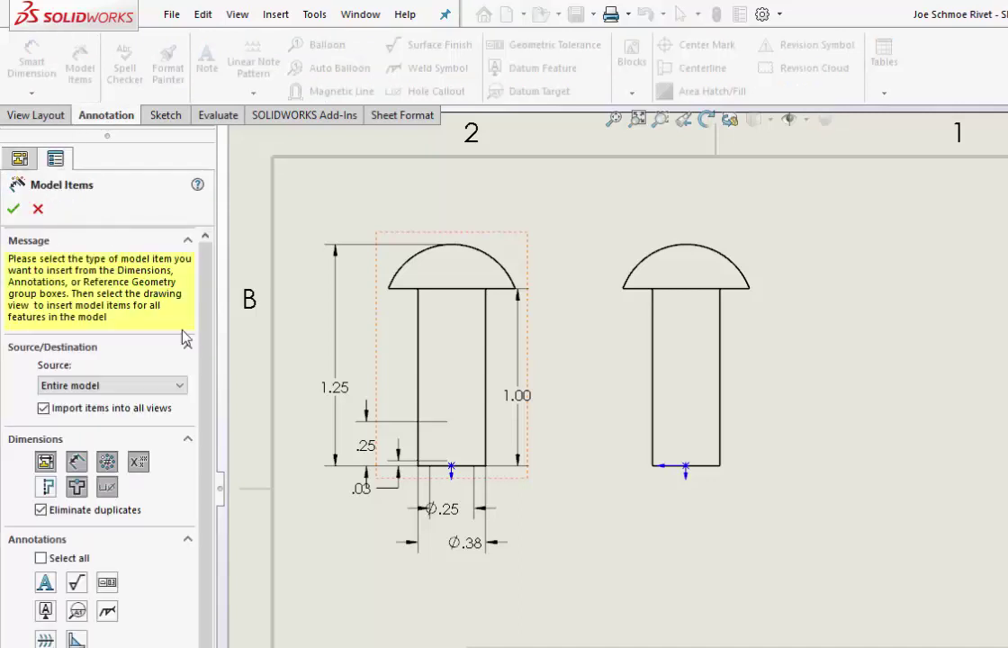
click(14, 210)
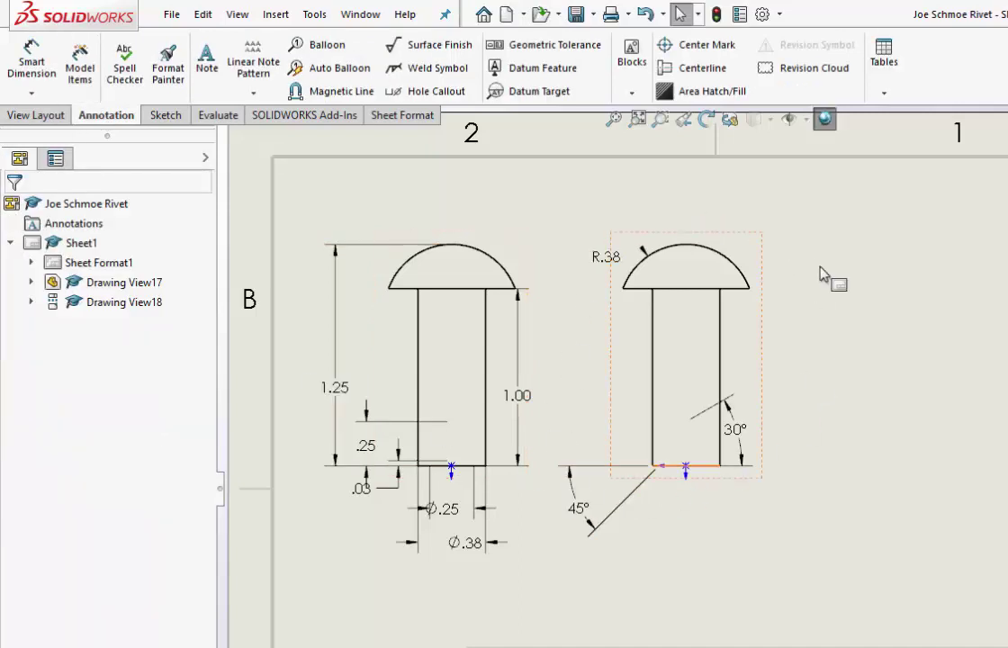